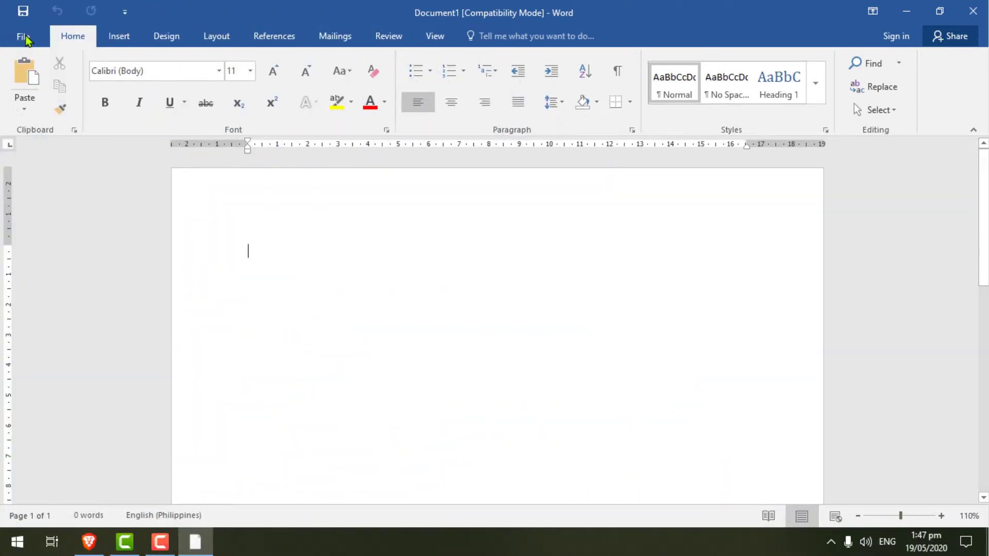
Save the blank document in the Documents folder under the name 'ICF Online'
{"action": "left_click", "coordinate": [23, 36]}
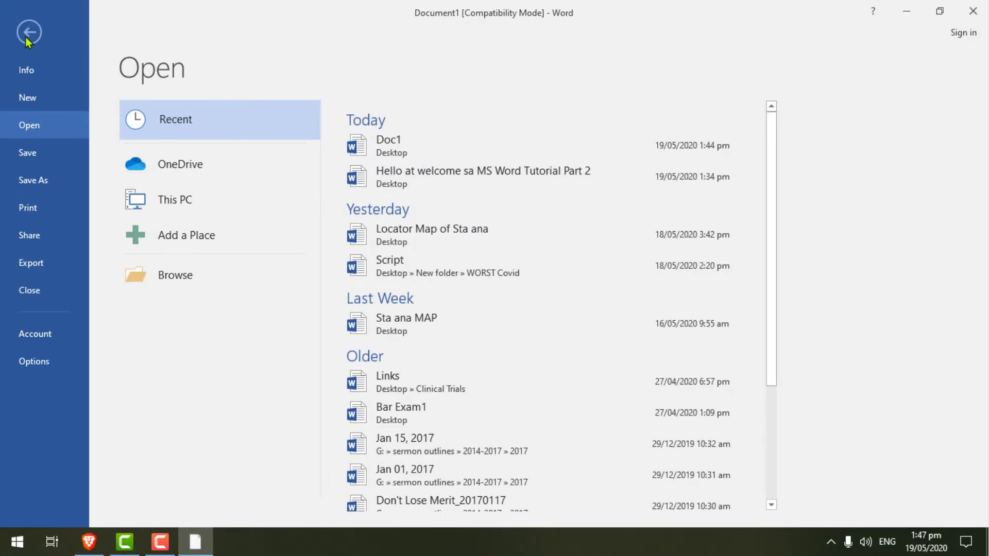
{"action": "left_click", "coordinate": [28, 157]}
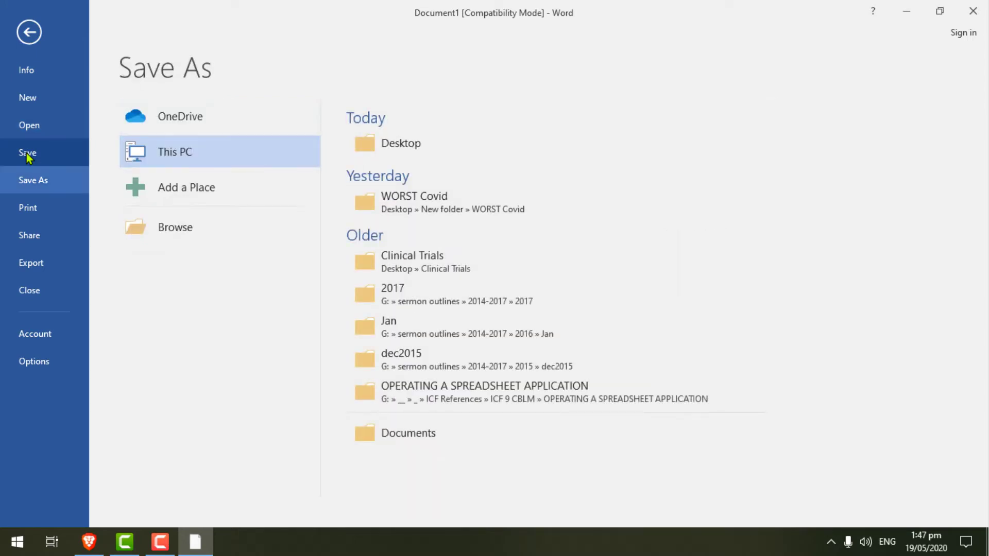
{"action": "left_click", "coordinate": [208, 227]}
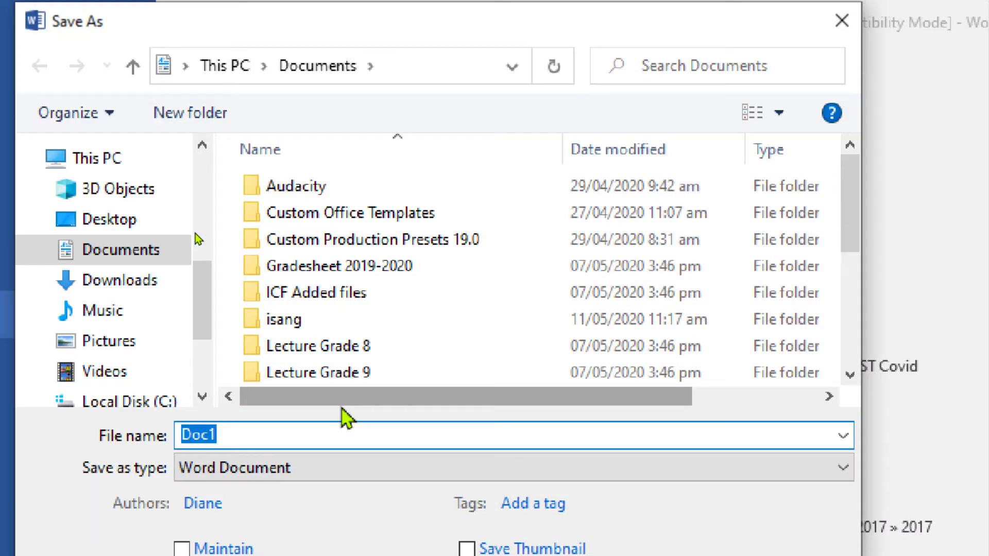
{"action": "type", "text": "ICF"}
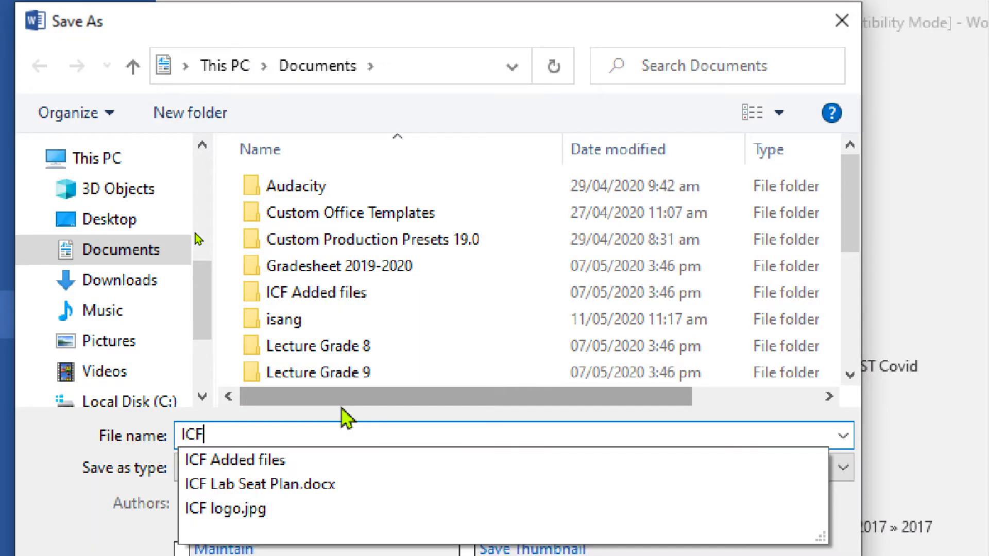
{"action": "type", "text": " O"}
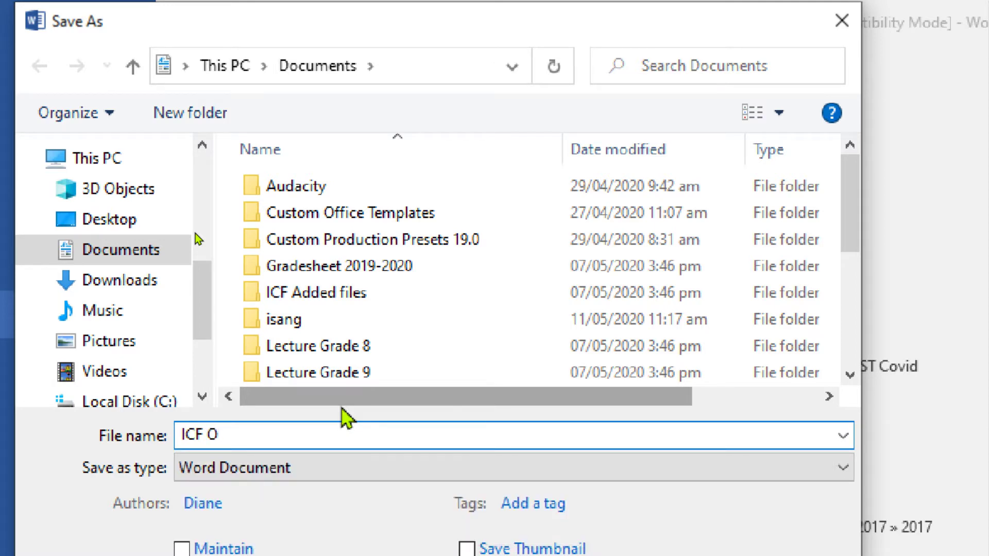
{"action": "type", "text": "nline"}
{"action": "key", "text": "Return"}
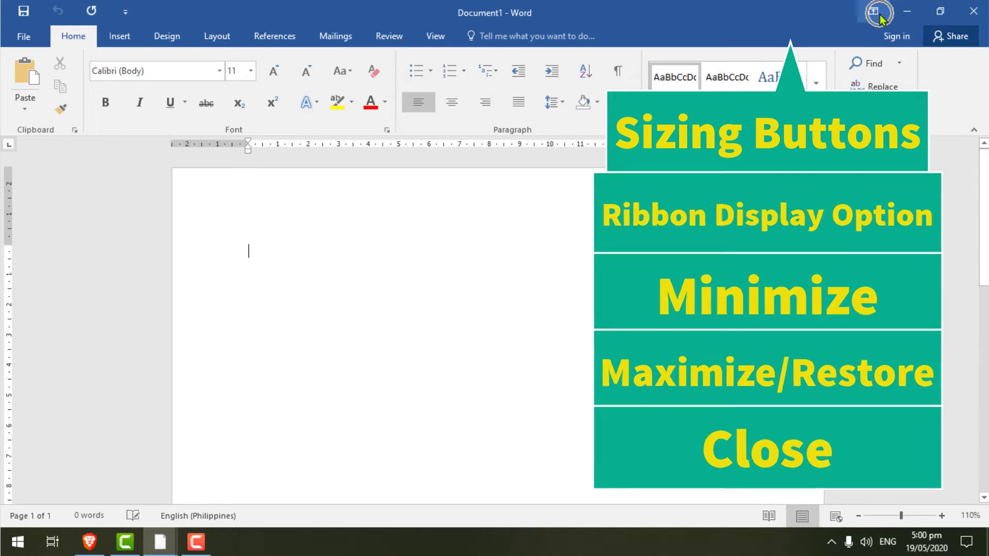
{"action": "left_click", "coordinate": [880, 15]}
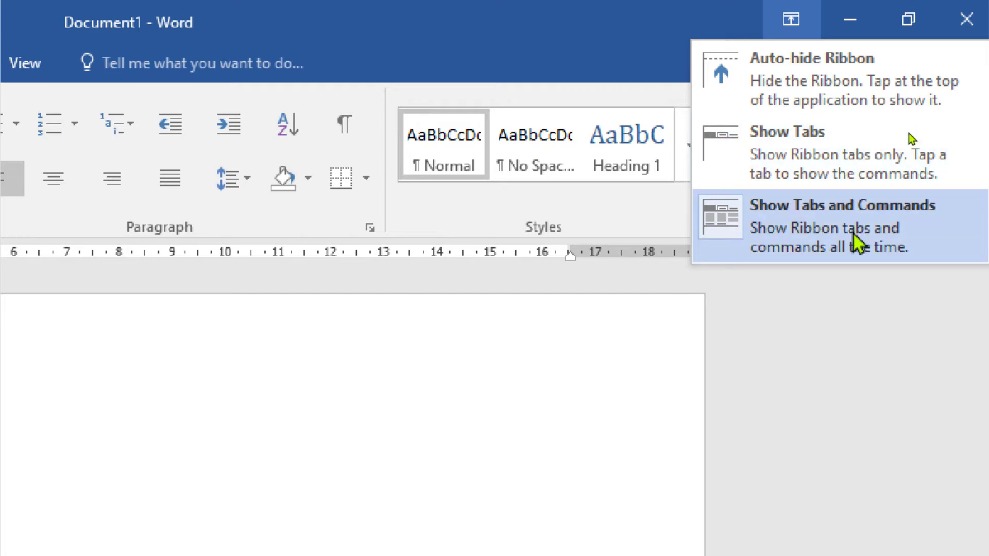
{"action": "left_click", "coordinate": [855, 242]}
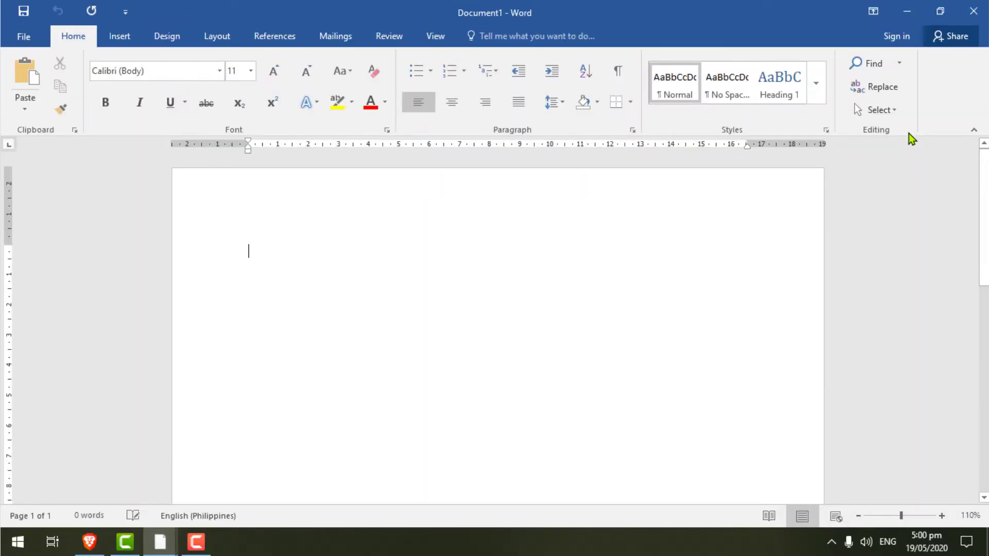
{"action": "left_click", "coordinate": [915, 19]}
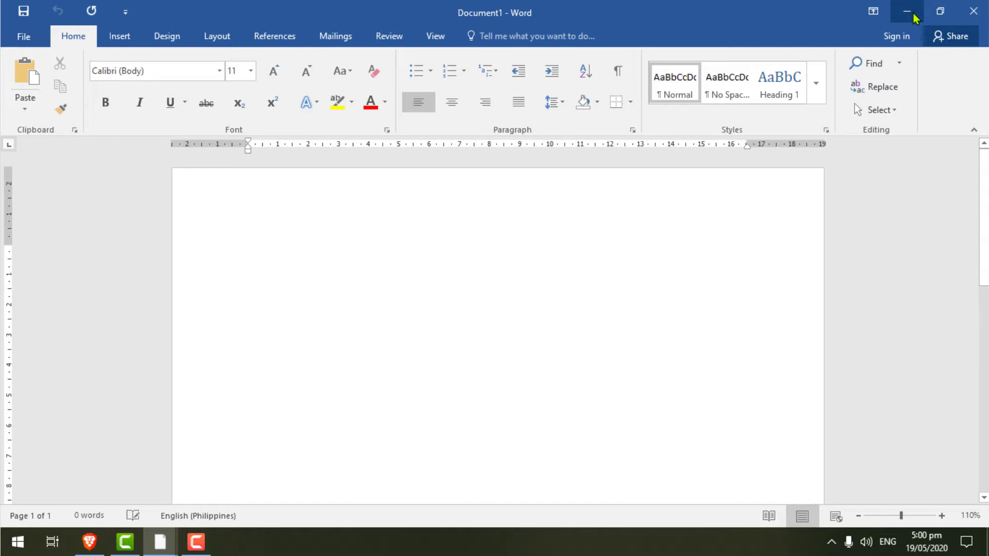
{"action": "left_click", "coordinate": [914, 15]}
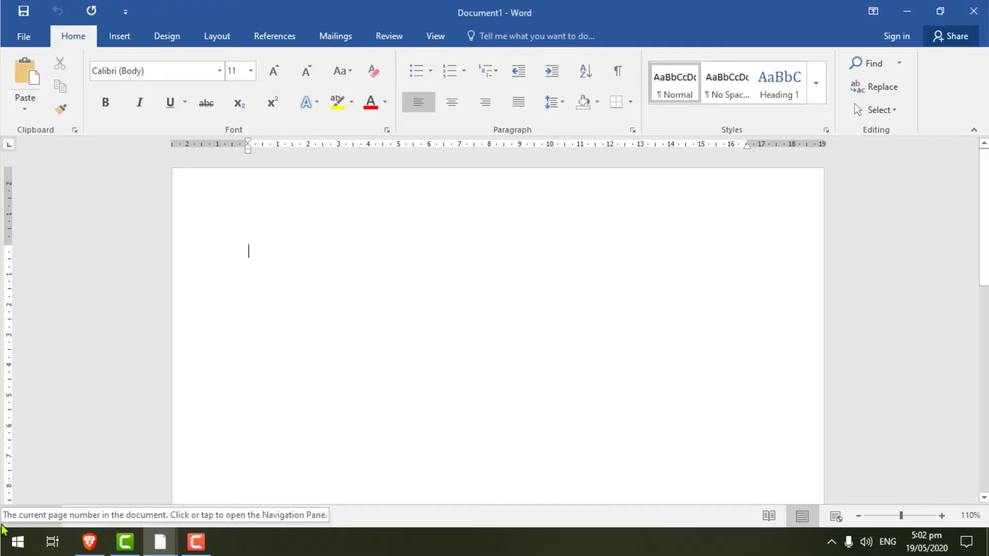
Restore down the Word window and drag its corner and edges to resize it
{"action": "left_click", "coordinate": [929, 17]}
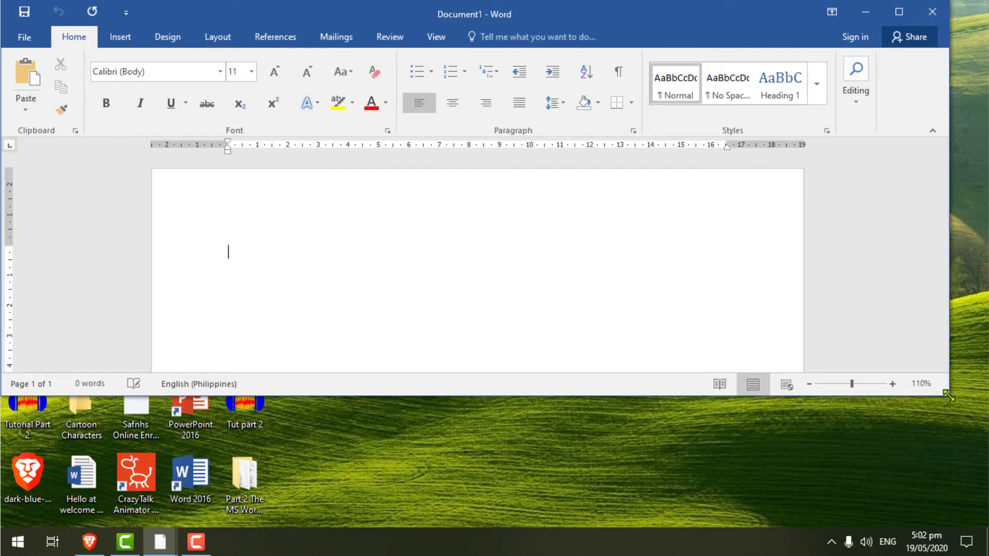
{"action": "left_click_drag", "start_coordinate": [948, 396], "coordinate": [436, 361]}
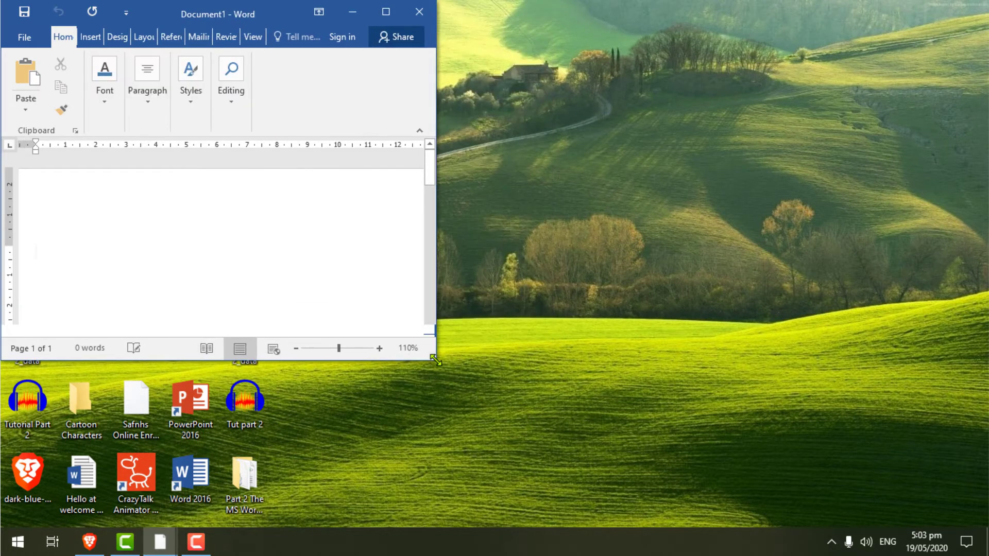
{"action": "left_click_drag", "start_coordinate": [331, 360], "coordinate": [329, 527]}
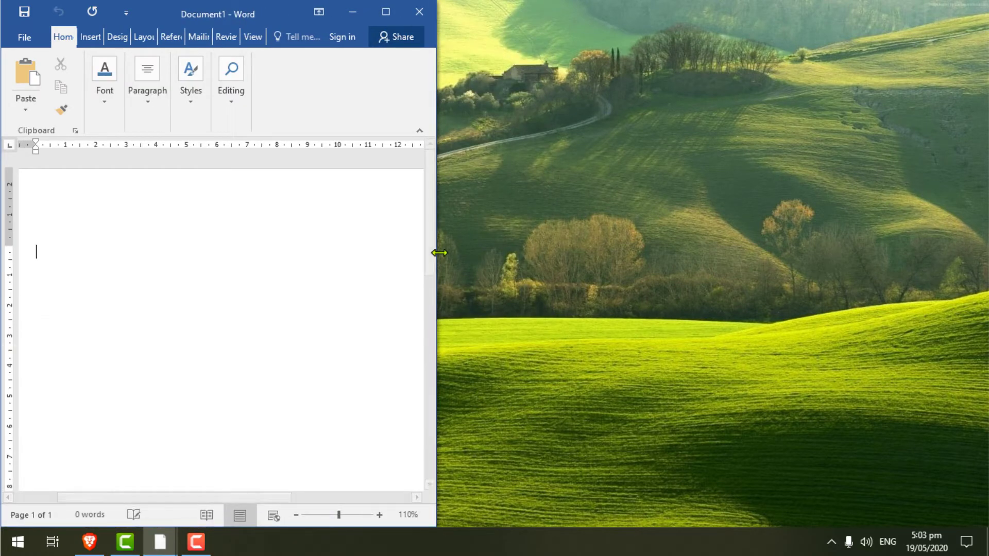
{"action": "left_click_drag", "start_coordinate": [437, 251], "coordinate": [828, 198]}
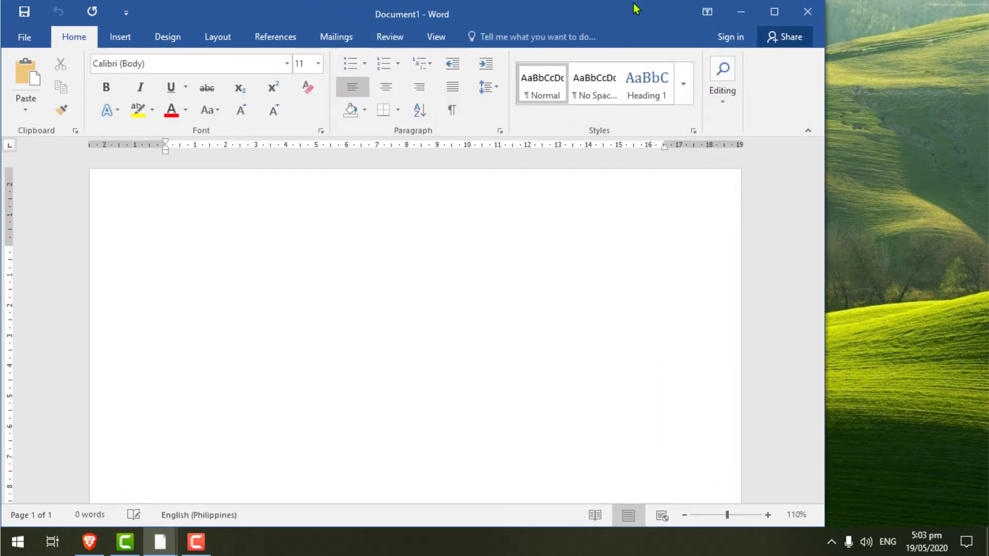
{"action": "left_click_drag", "start_coordinate": [634, 4], "coordinate": [633, 154]}
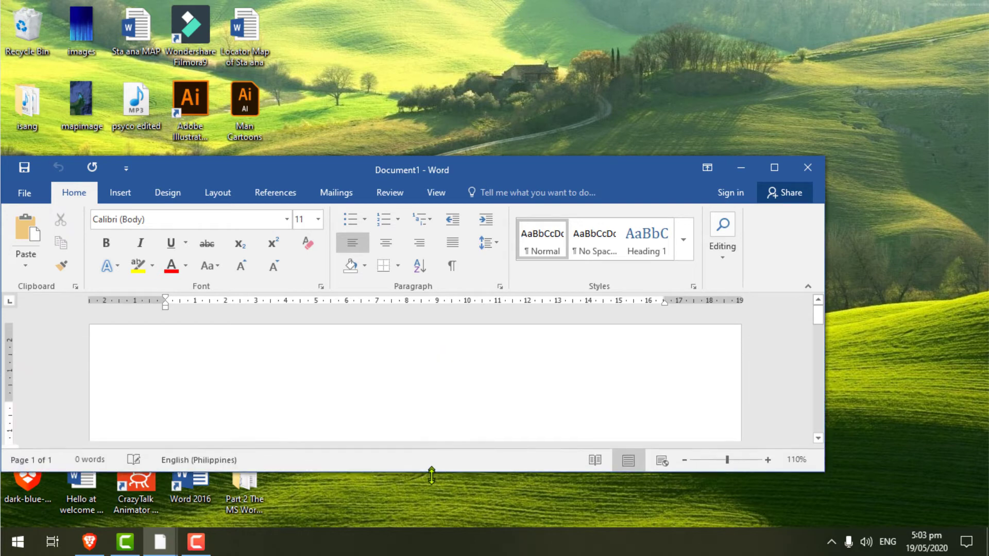
{"action": "left_click_drag", "start_coordinate": [434, 360], "coordinate": [434, 478]}
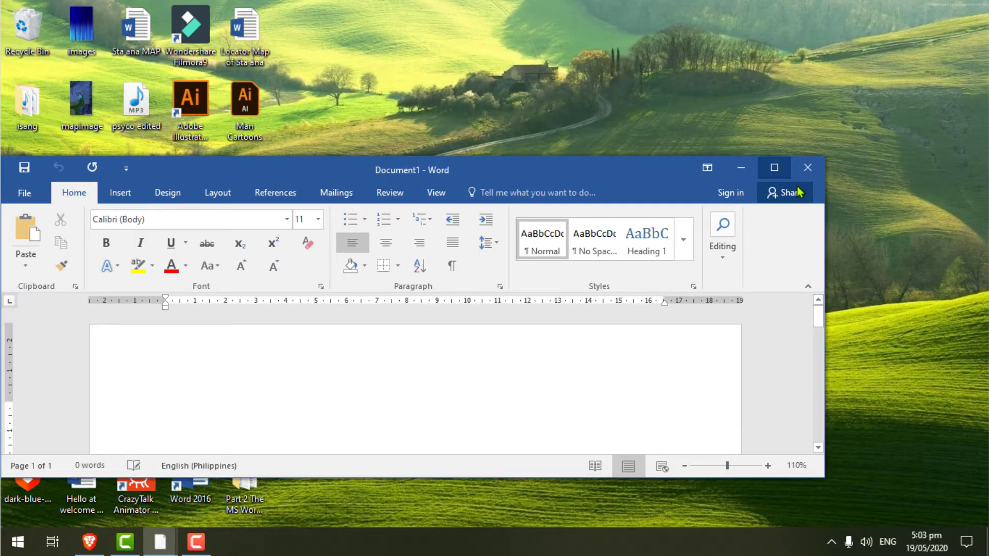
Maximize the Word window so it fills the whole screen again
{"action": "left_click", "coordinate": [775, 168]}
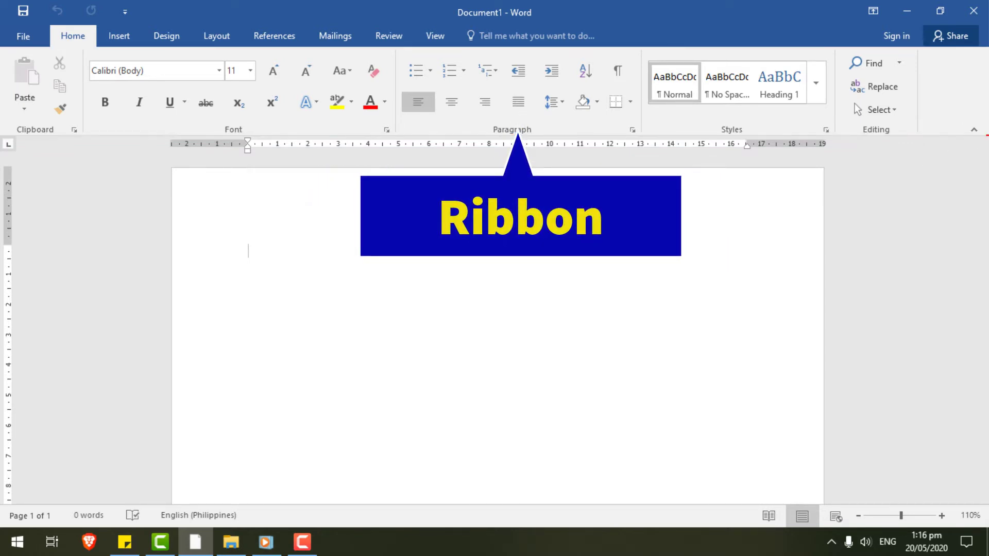
Step through the Insert, Design, Layout, References, Mailings, Review and View ribbon tabs
{"action": "left_click", "coordinate": [119, 36]}
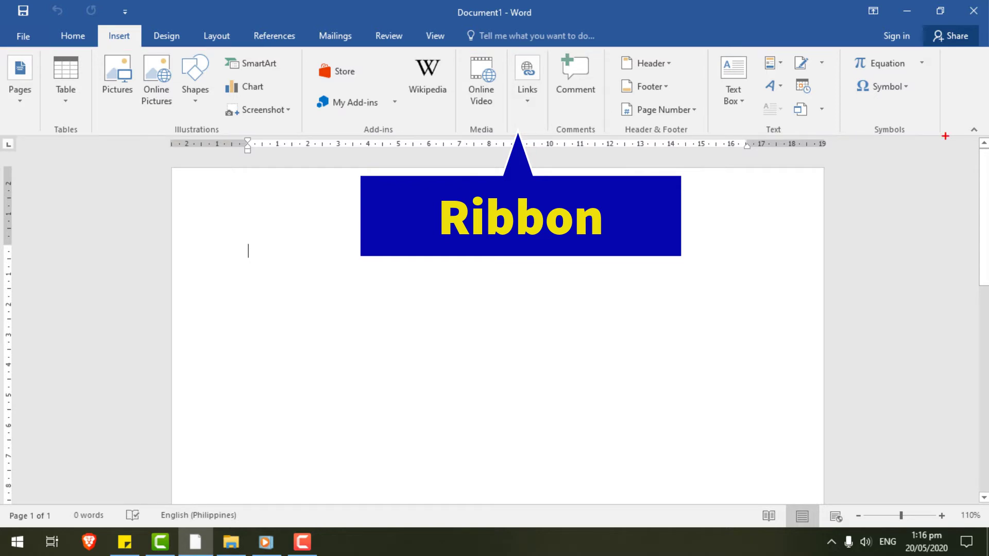
{"action": "left_click", "coordinate": [169, 35]}
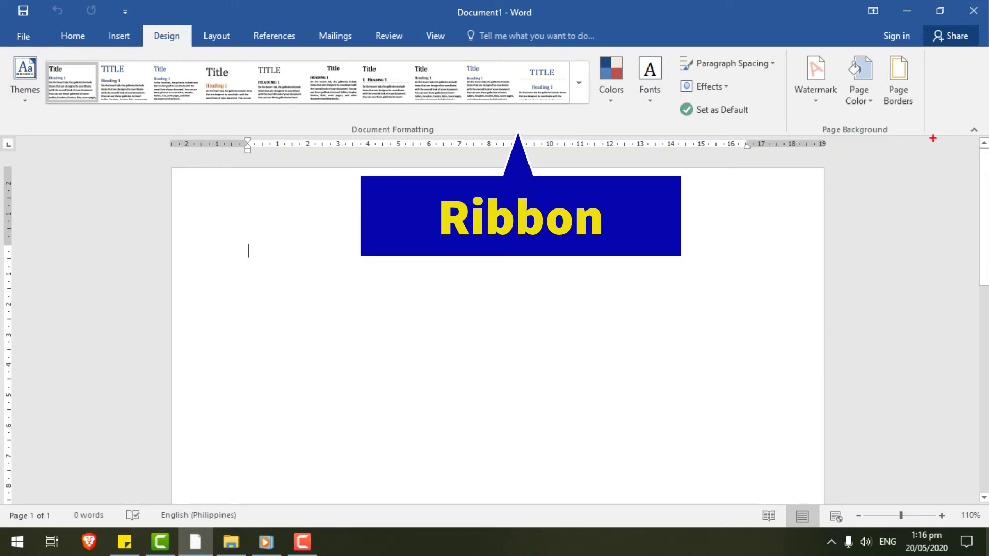
{"action": "left_click", "coordinate": [213, 37]}
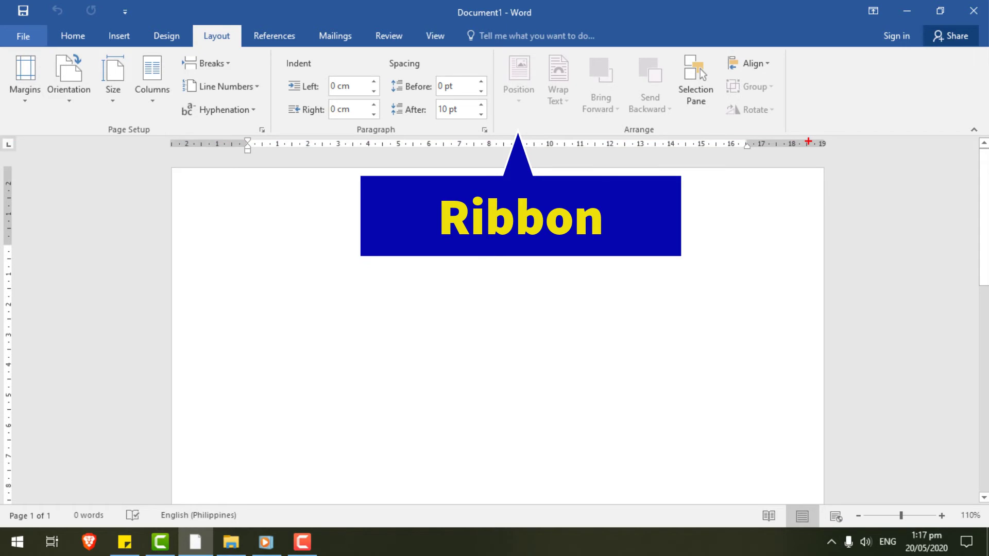
{"action": "left_click", "coordinate": [265, 43]}
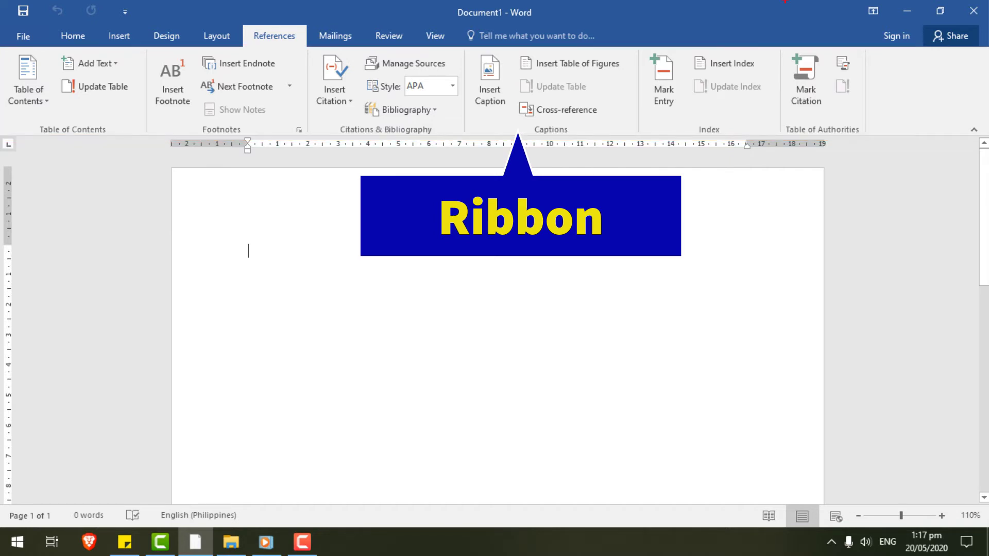
{"action": "left_click", "coordinate": [342, 36]}
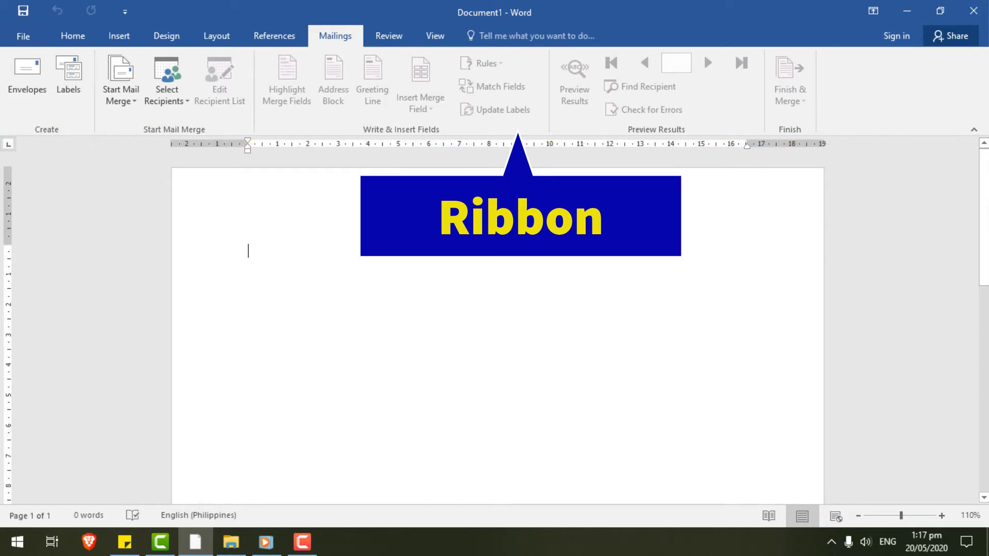
{"action": "left_click", "coordinate": [387, 36]}
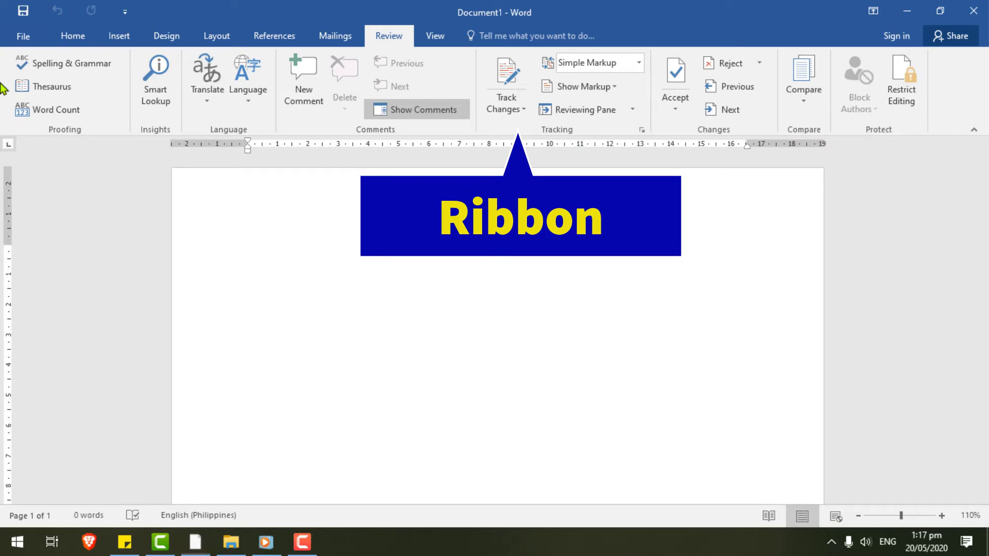
{"action": "left_click", "coordinate": [448, 36]}
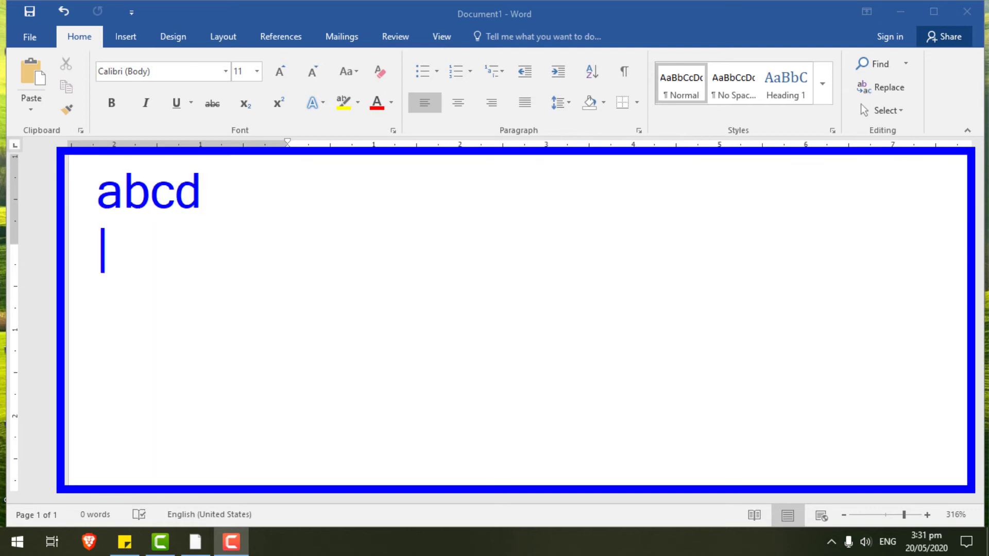
{"action": "type", "text": "12345"}
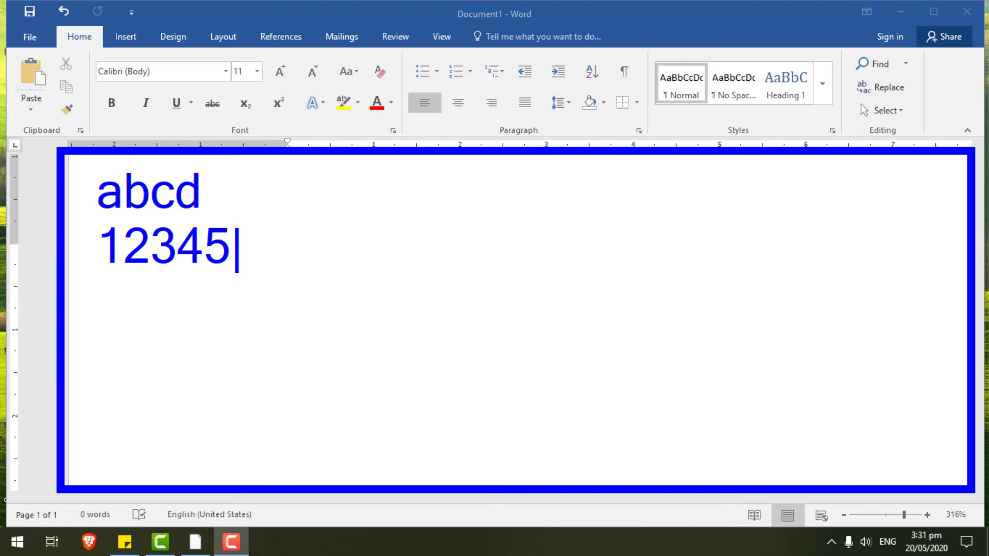
{"action": "key", "text": "Escape"}
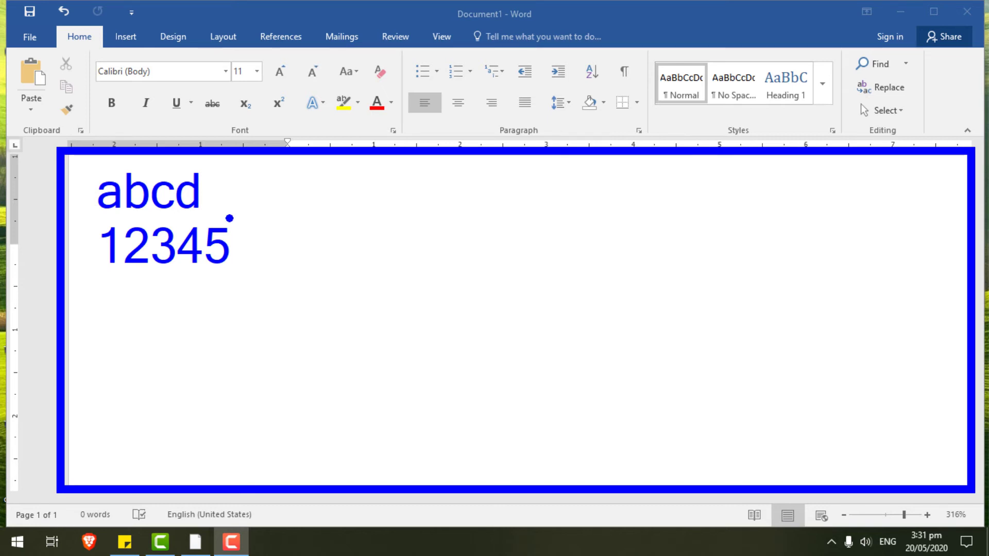
{"action": "key", "text": "e"}
{"action": "key", "text": "Escape"}
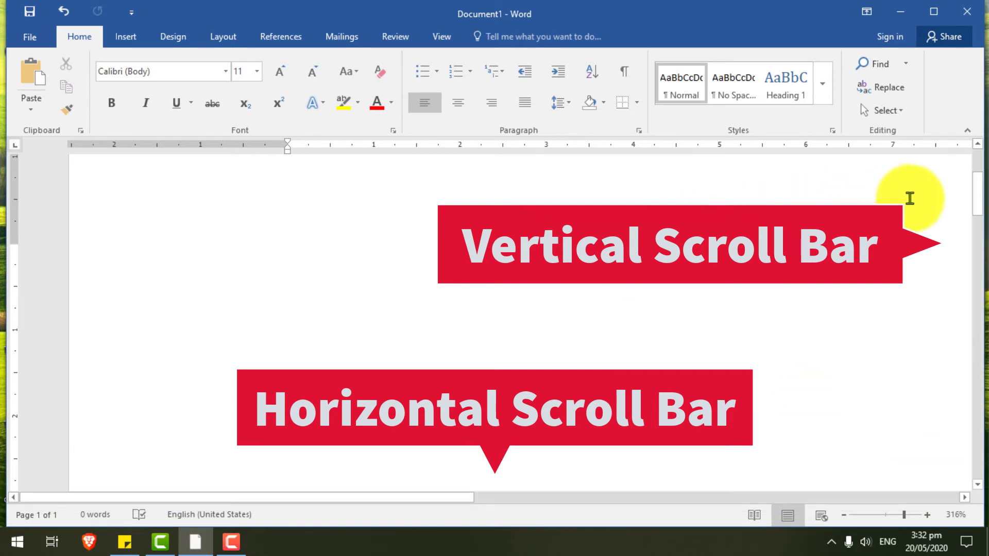
{"action": "mouse_move", "coordinate": [977, 201]}
{"action": "left_mouse_down"}
{"action": "mouse_move", "coordinate": [980, 175]}
{"action": "mouse_move", "coordinate": [958, 295]}
{"action": "mouse_move", "coordinate": [908, 438]}
{"action": "left_mouse_up"}
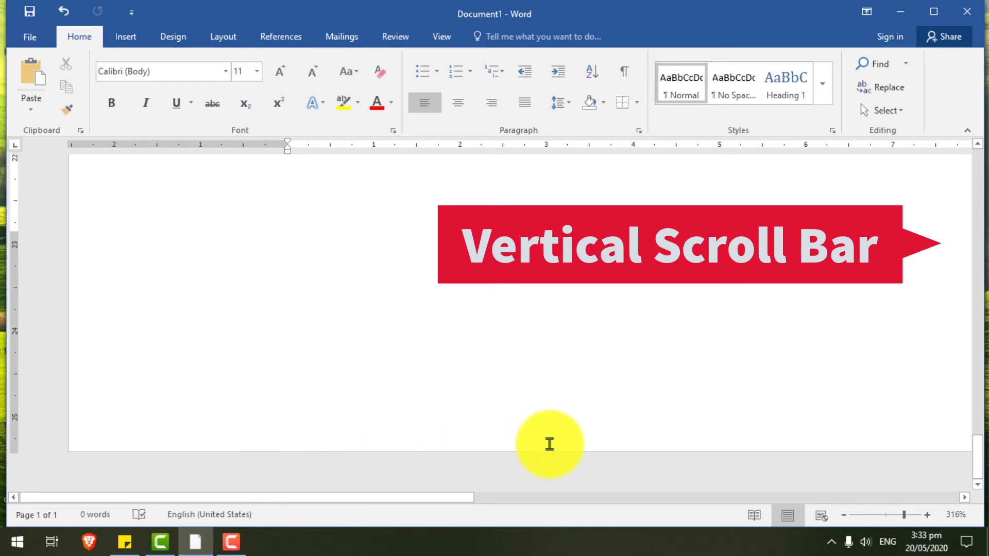
{"action": "left_click_drag", "start_coordinate": [397, 498], "coordinate": [719, 523]}
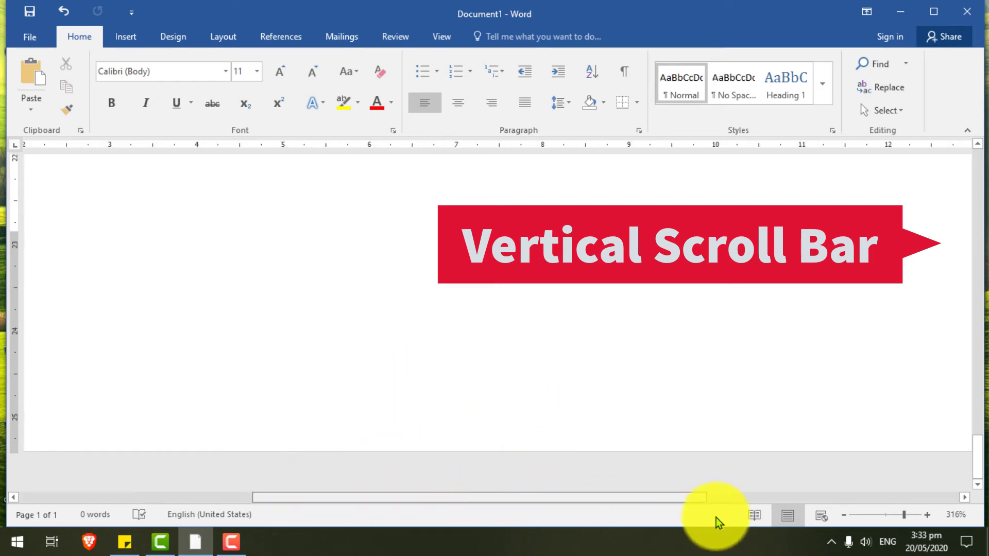
{"action": "left_click_drag", "start_coordinate": [600, 498], "coordinate": [345, 485]}
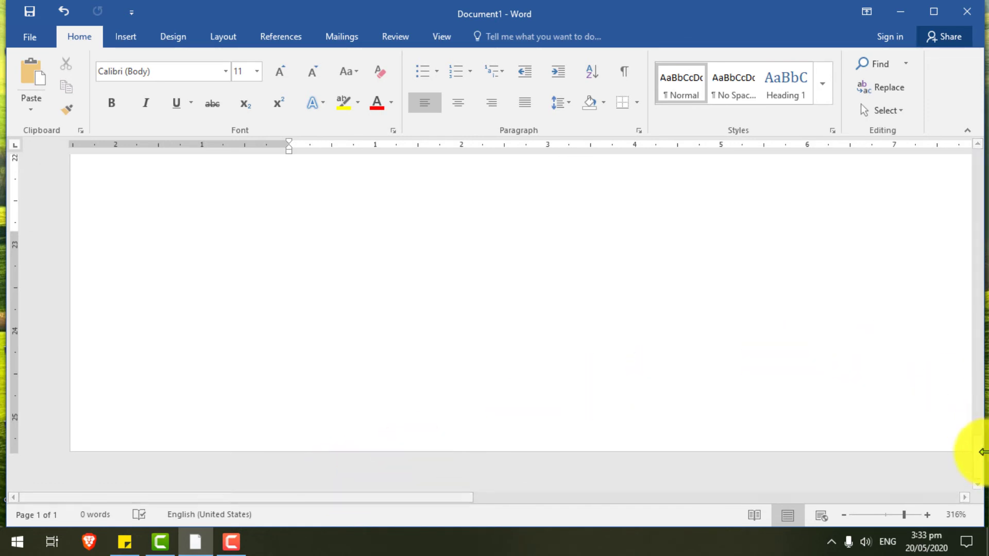
{"action": "left_click_drag", "start_coordinate": [977, 459], "coordinate": [978, 170]}
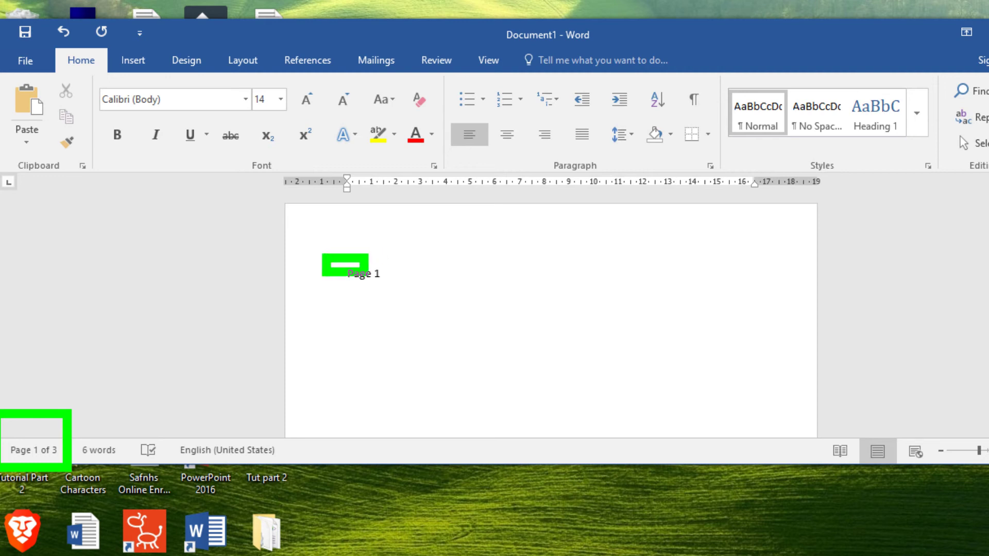
Open the three-page, six-word document whose first page reads Page 1
{"action": "left_click", "coordinate": [394, 295]}
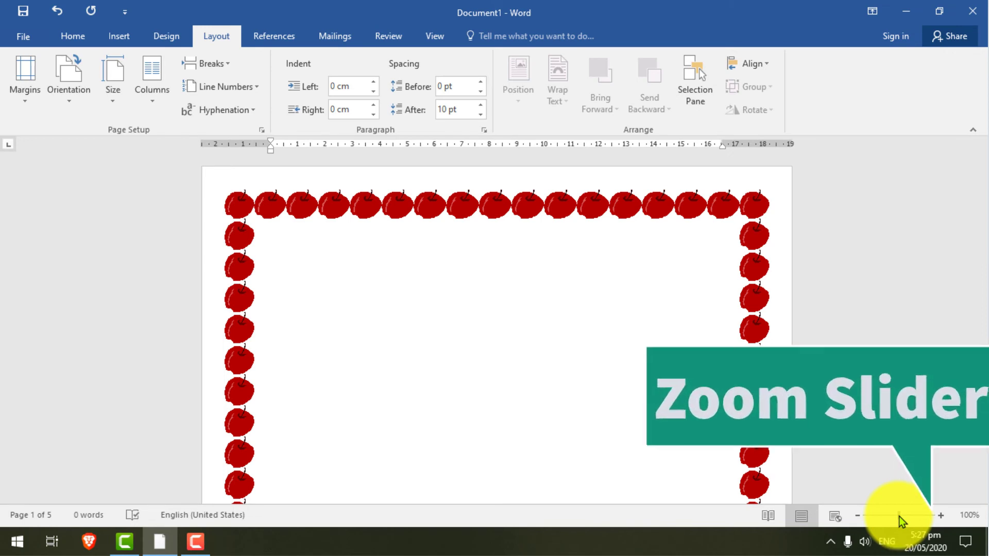
Drag the zoom slider from 100% to 50% to see the whole bordered page
{"action": "left_click_drag", "start_coordinate": [899, 516], "coordinate": [872, 526]}
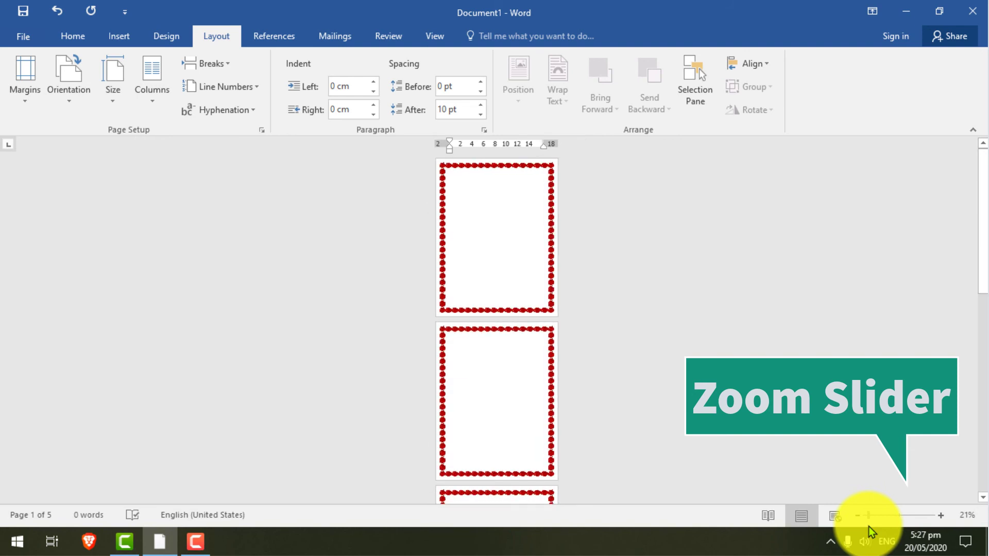
Move the zoom slider to view many pages, ending back at 50%
{"action": "left_click_drag", "start_coordinate": [869, 526], "coordinate": [908, 532]}
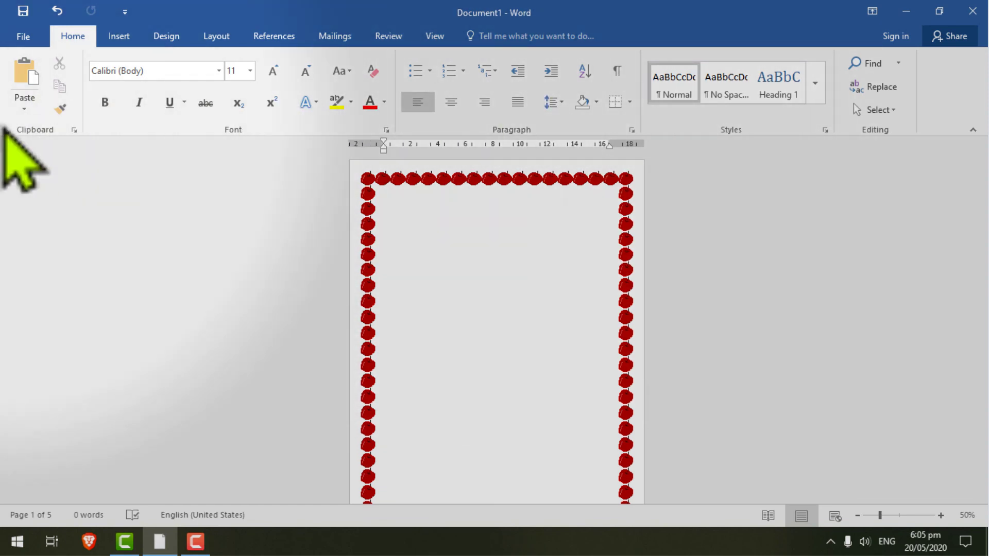
{"action": "left_click", "coordinate": [120, 45]}
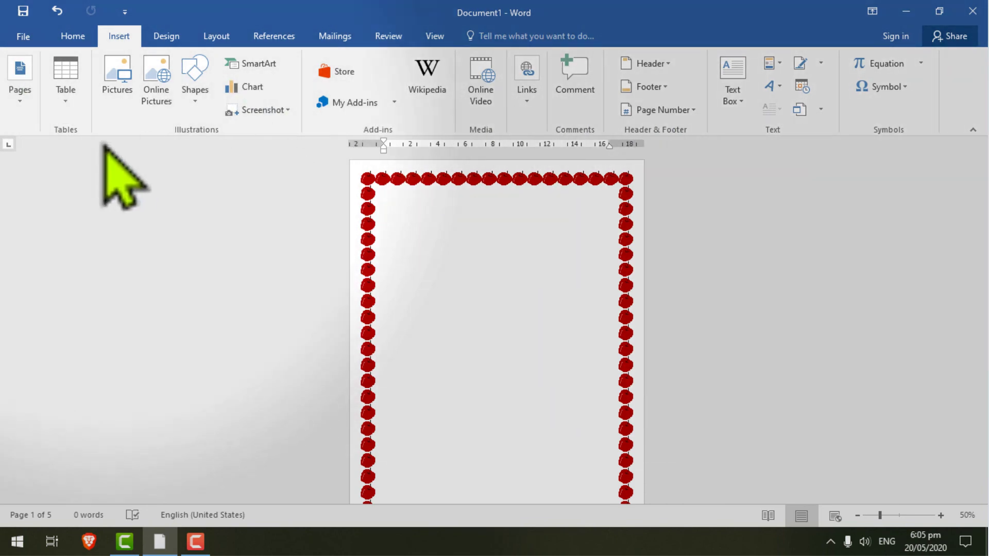
{"action": "left_click", "coordinate": [179, 43]}
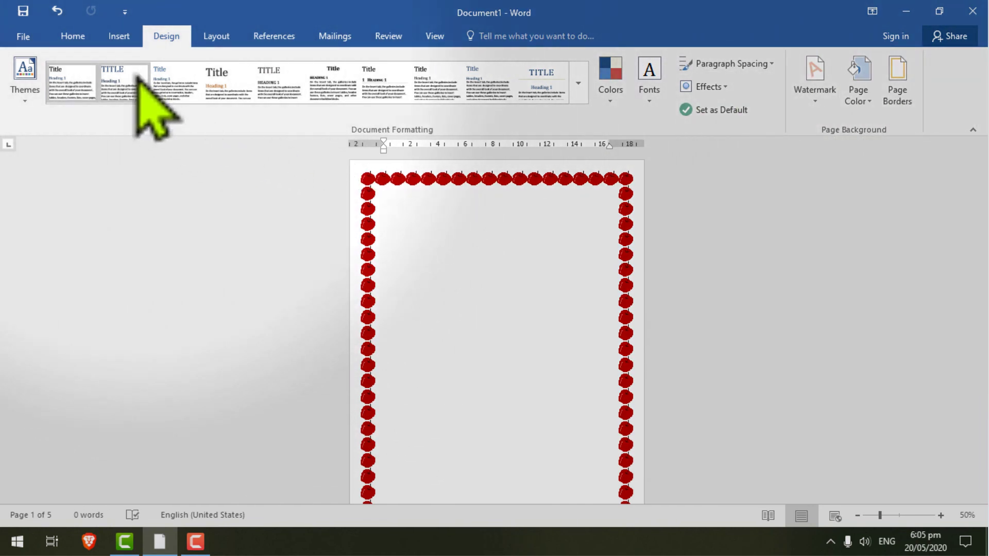
{"action": "left_click", "coordinate": [69, 37]}
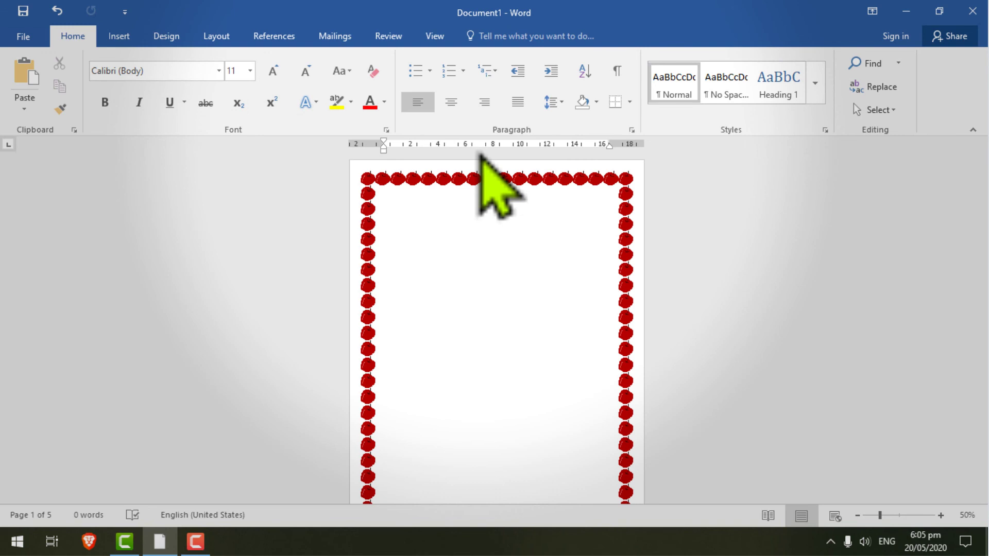
Scroll up, then drag the vertical and horizontal scroll bars through the 160% view
{"action": "scroll", "coordinate": [485, 177], "scroll_direction": "up", "scroll_amount": 11}
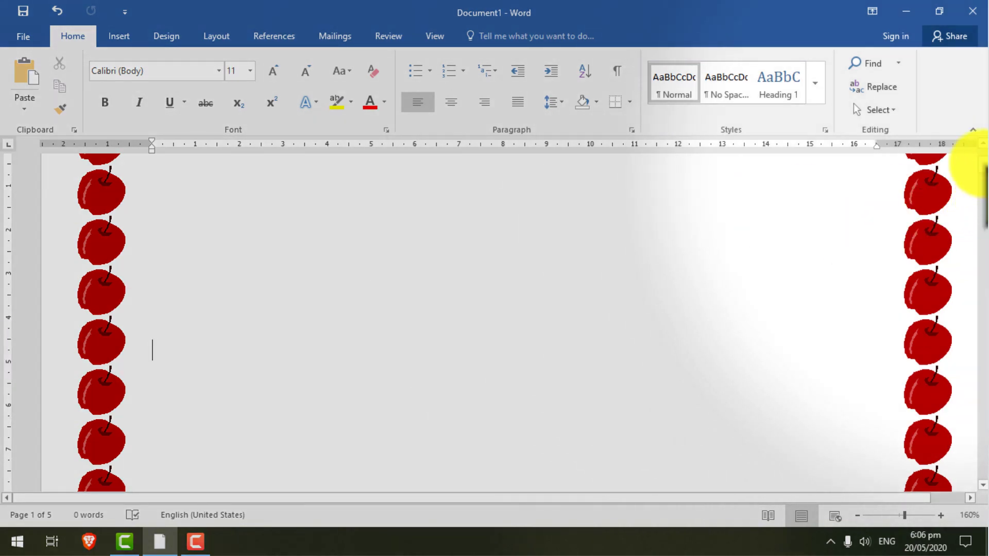
{"action": "left_click_drag", "start_coordinate": [981, 167], "coordinate": [982, 265]}
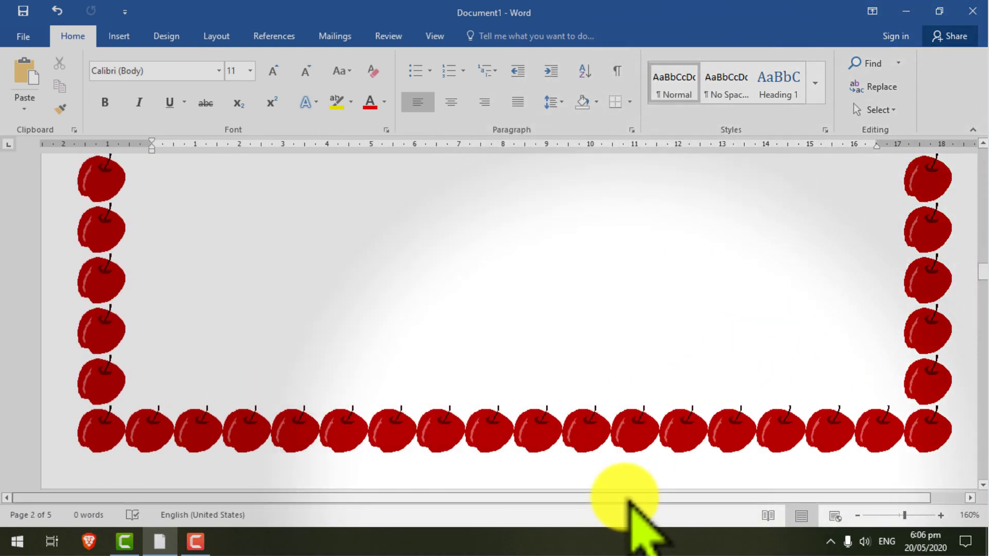
{"action": "left_click_drag", "start_coordinate": [628, 499], "coordinate": [566, 500]}
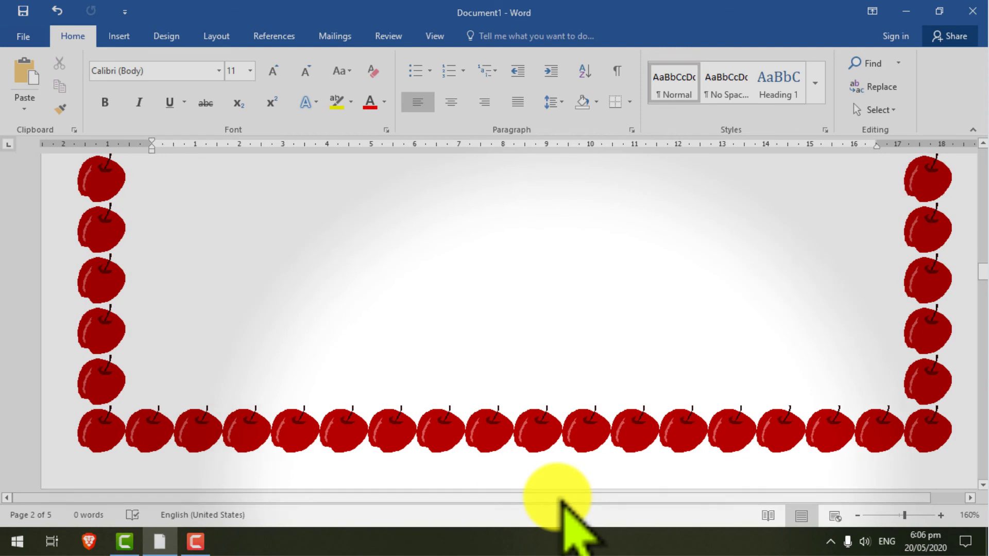